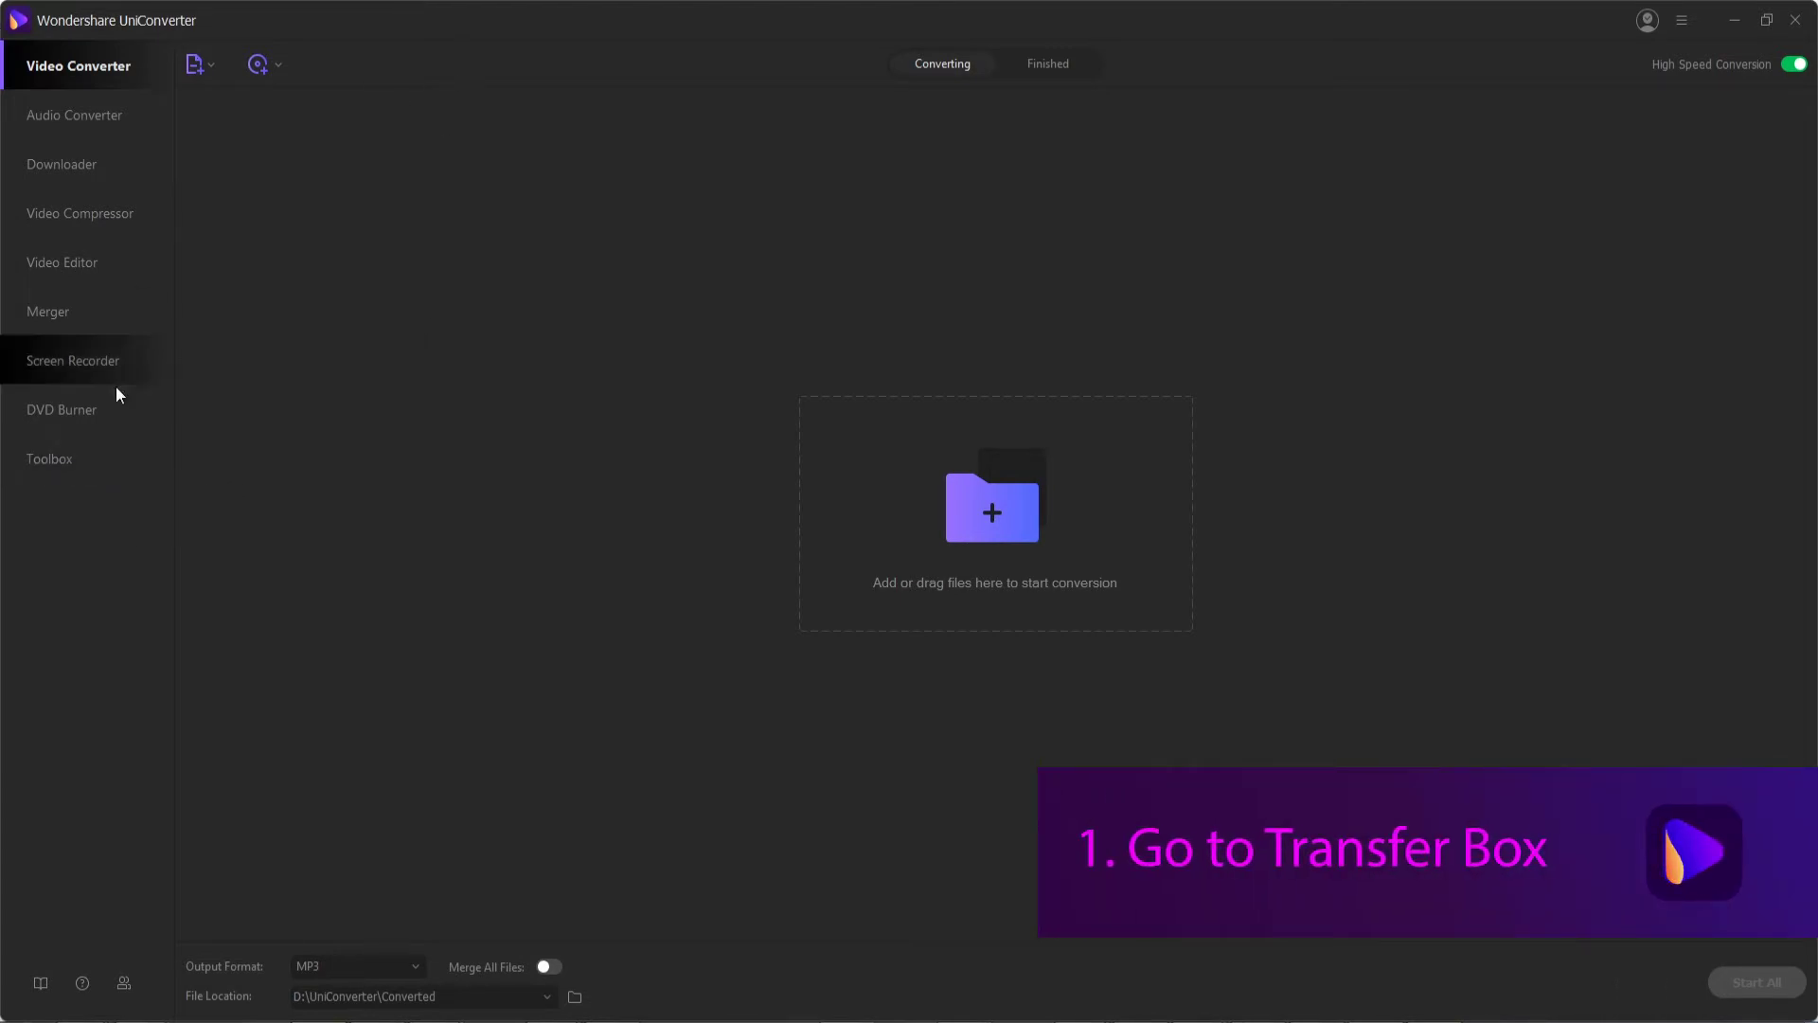
Open Toolbox's Transfer tool and choose G:\ as the destination drive.
click(53, 468)
click(736, 483)
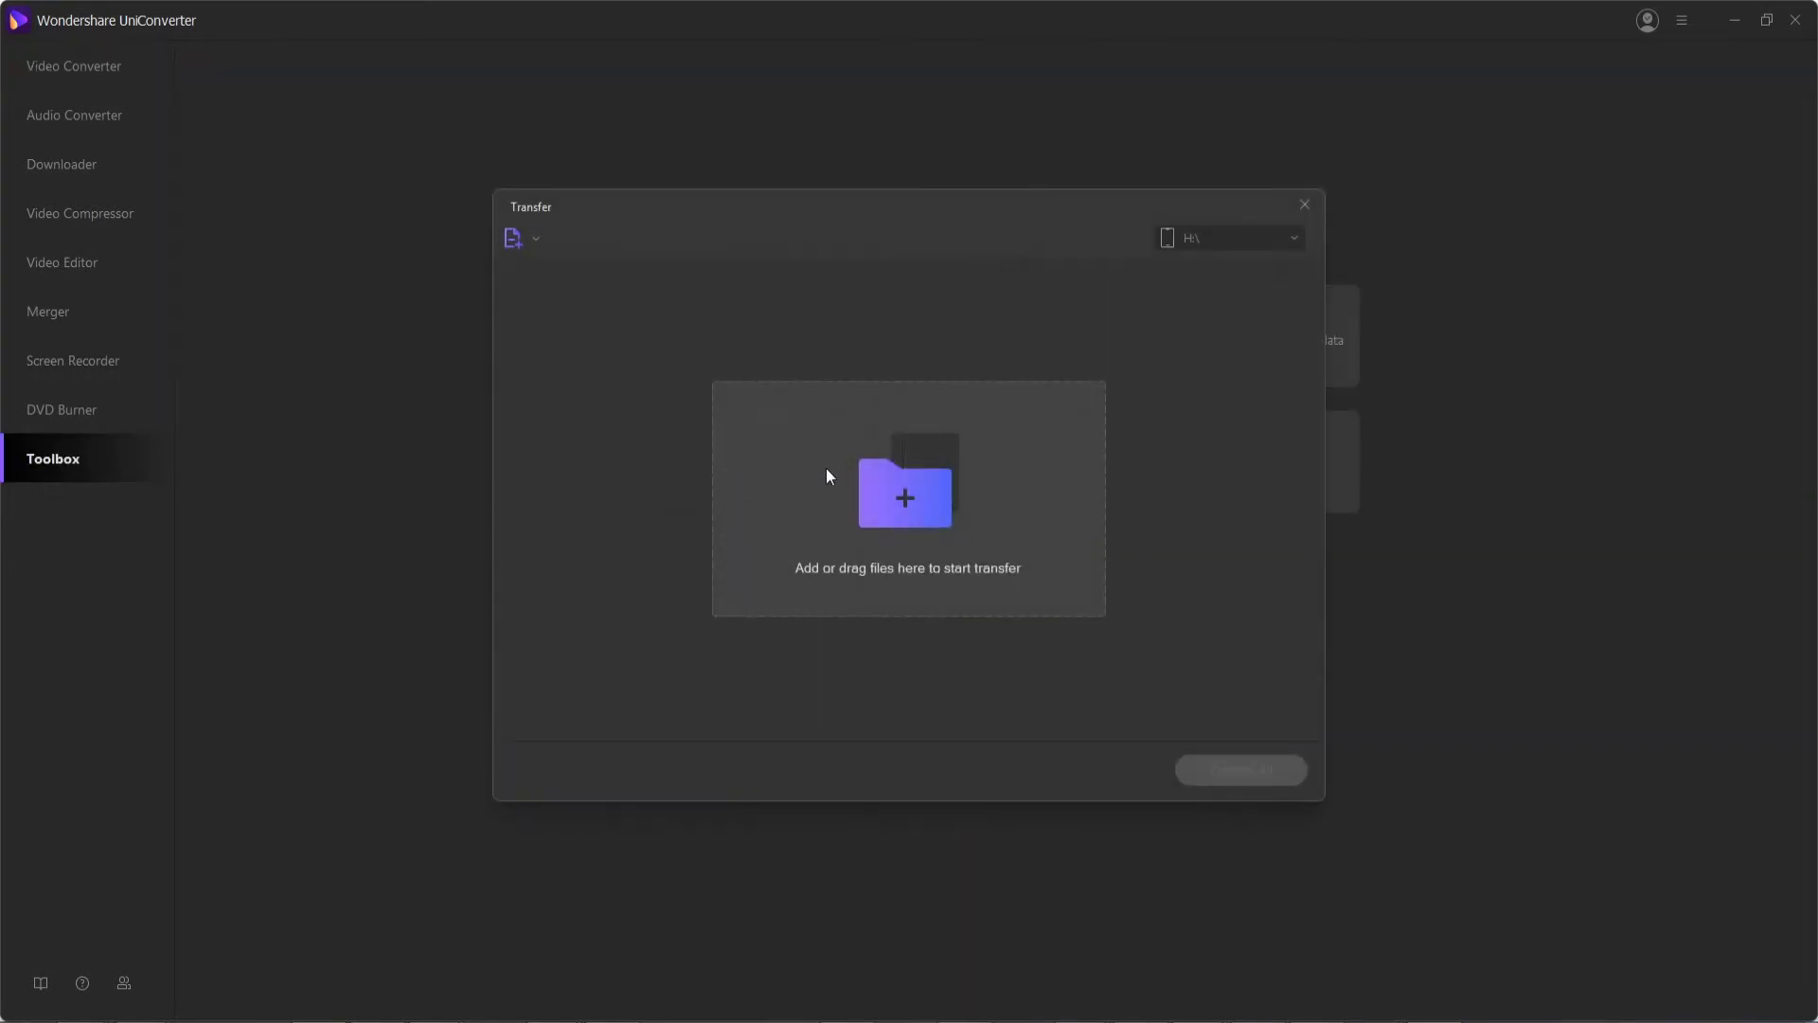
click(1275, 238)
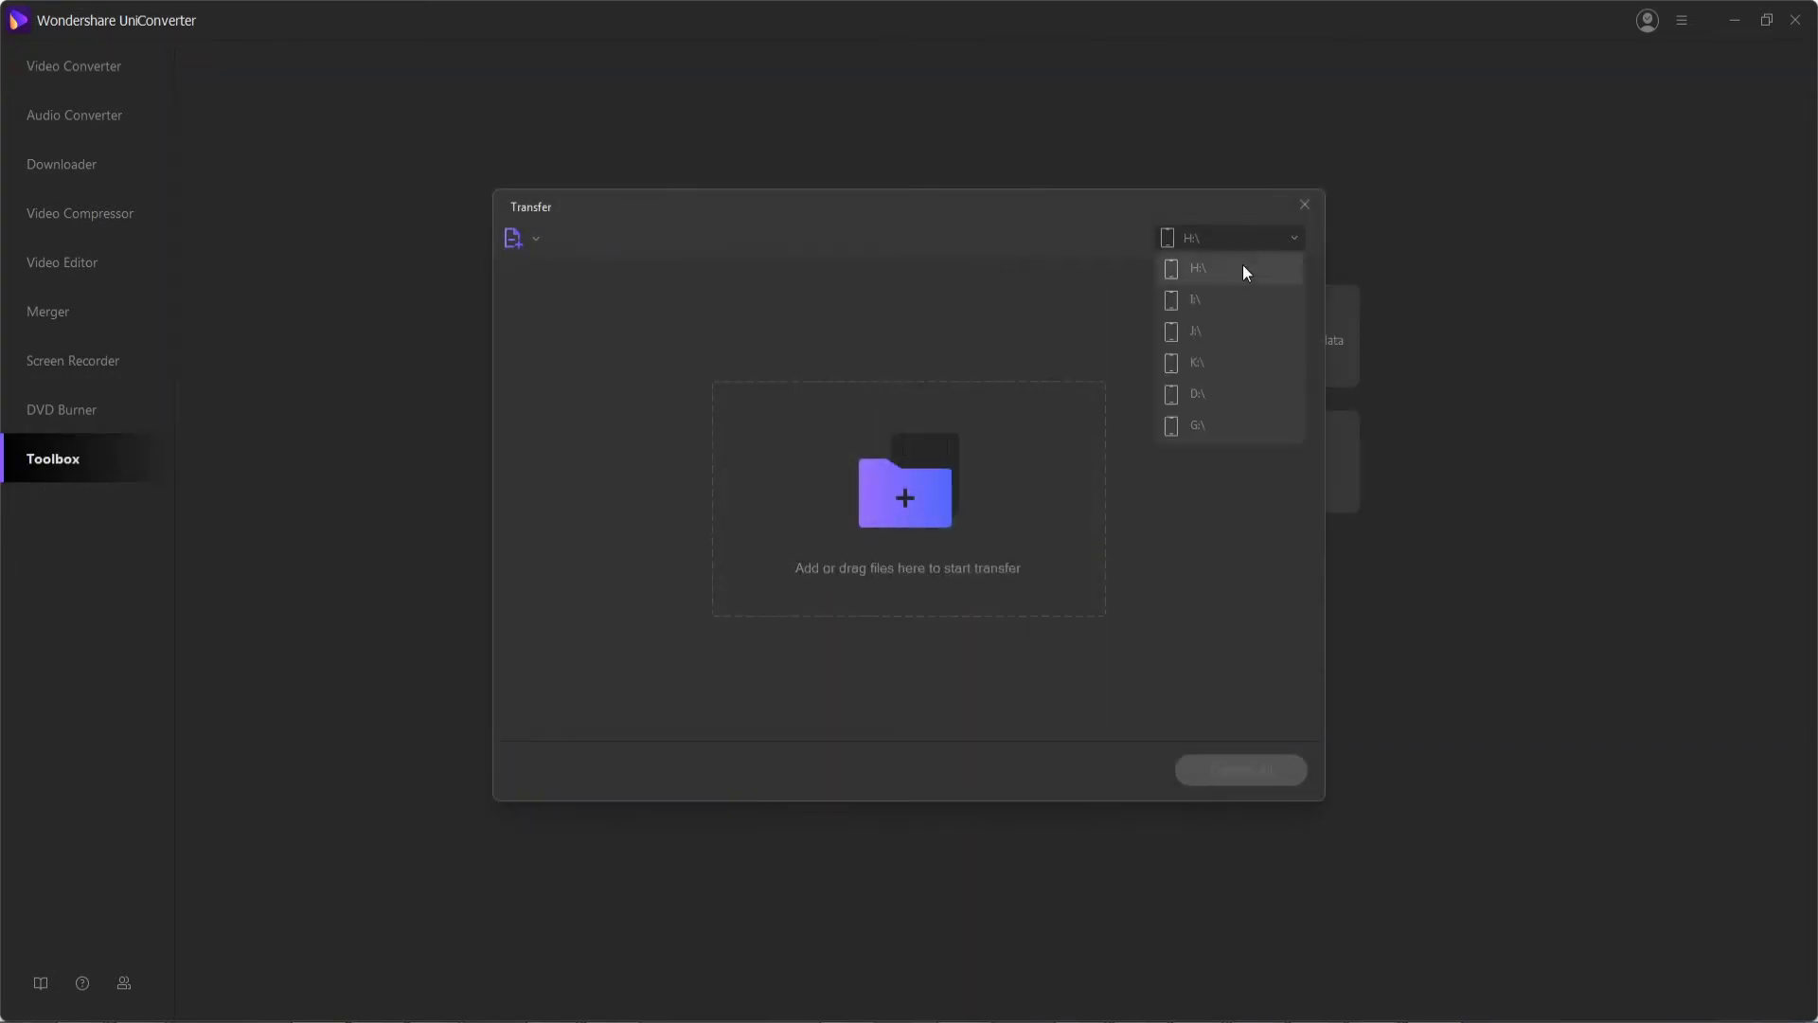
click(1197, 423)
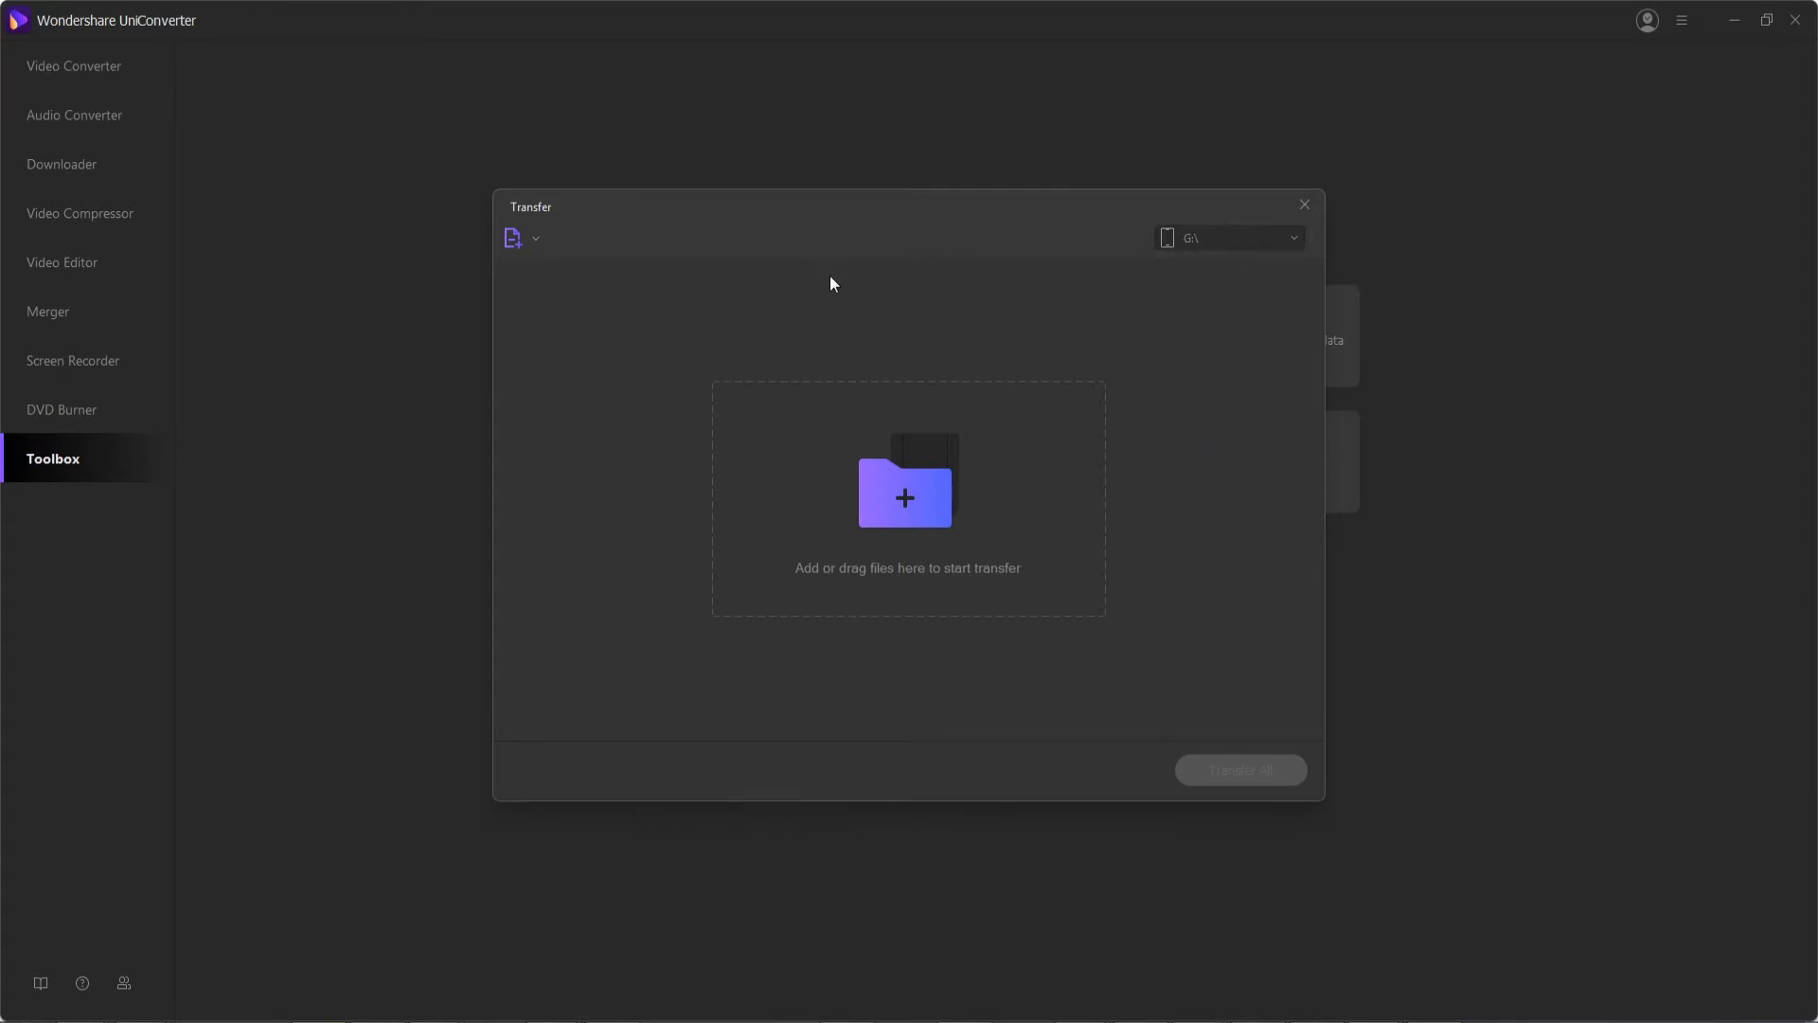
click(1294, 239)
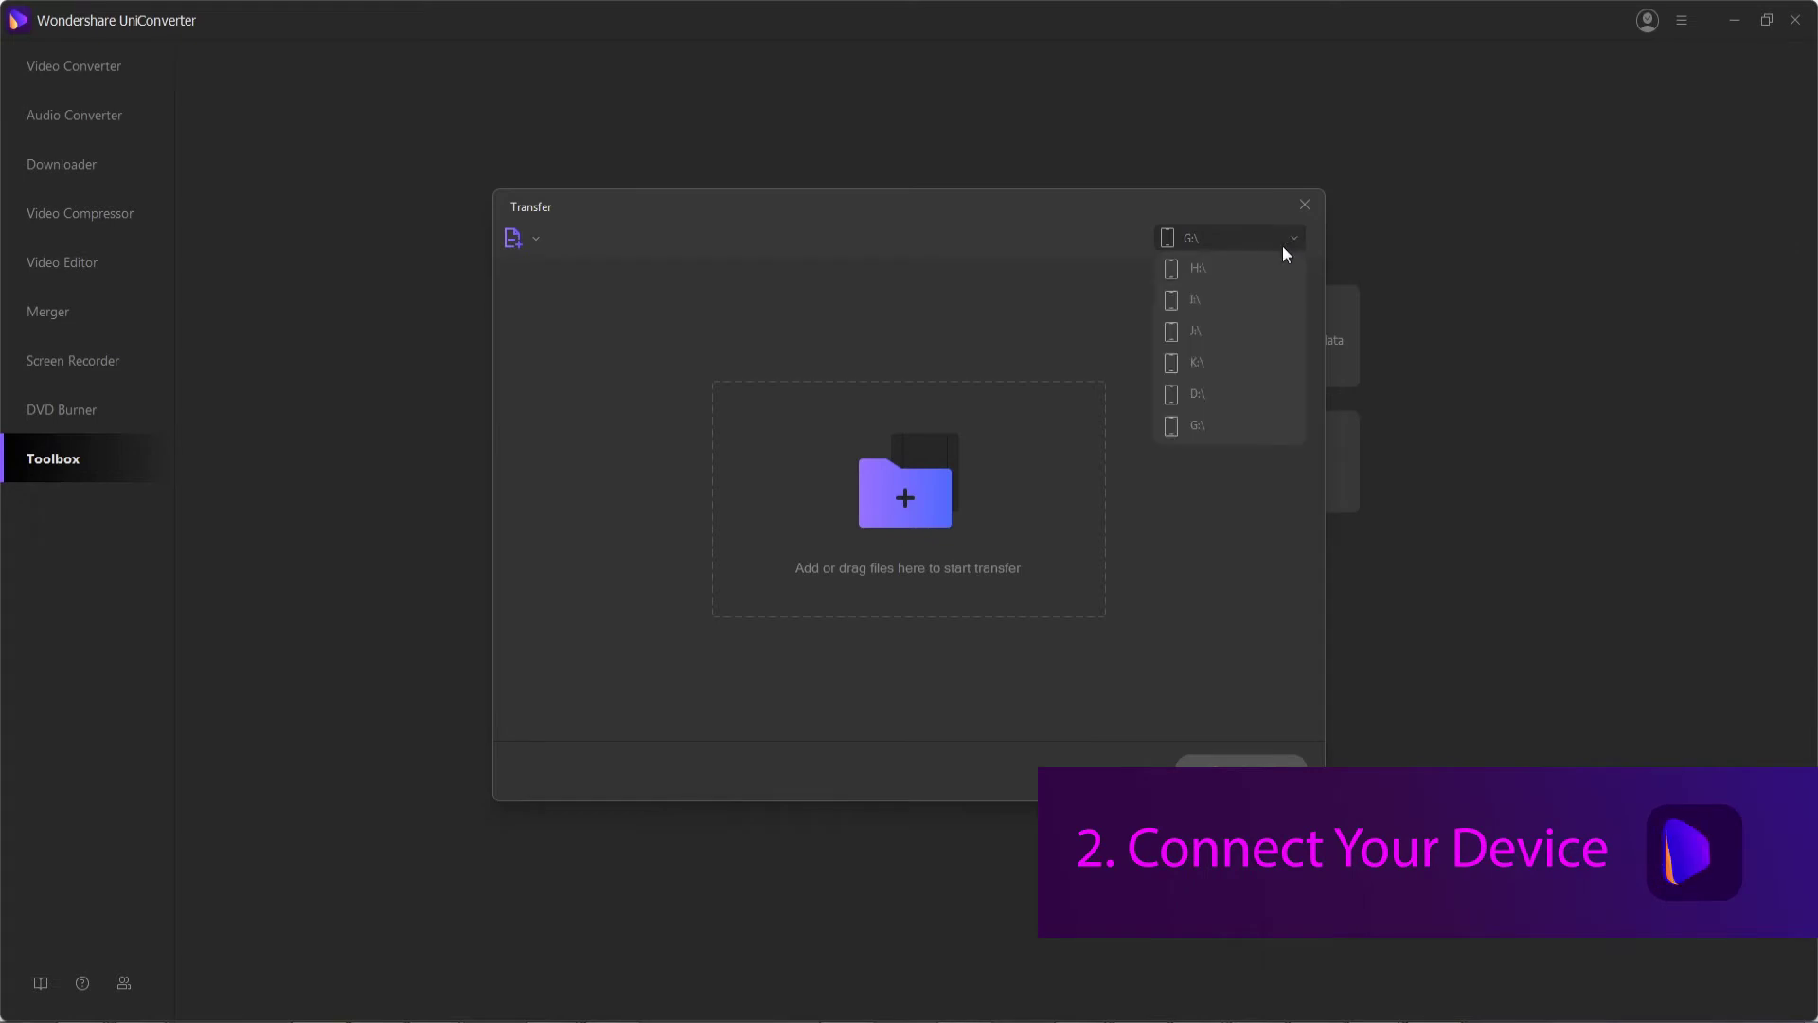
click(1221, 423)
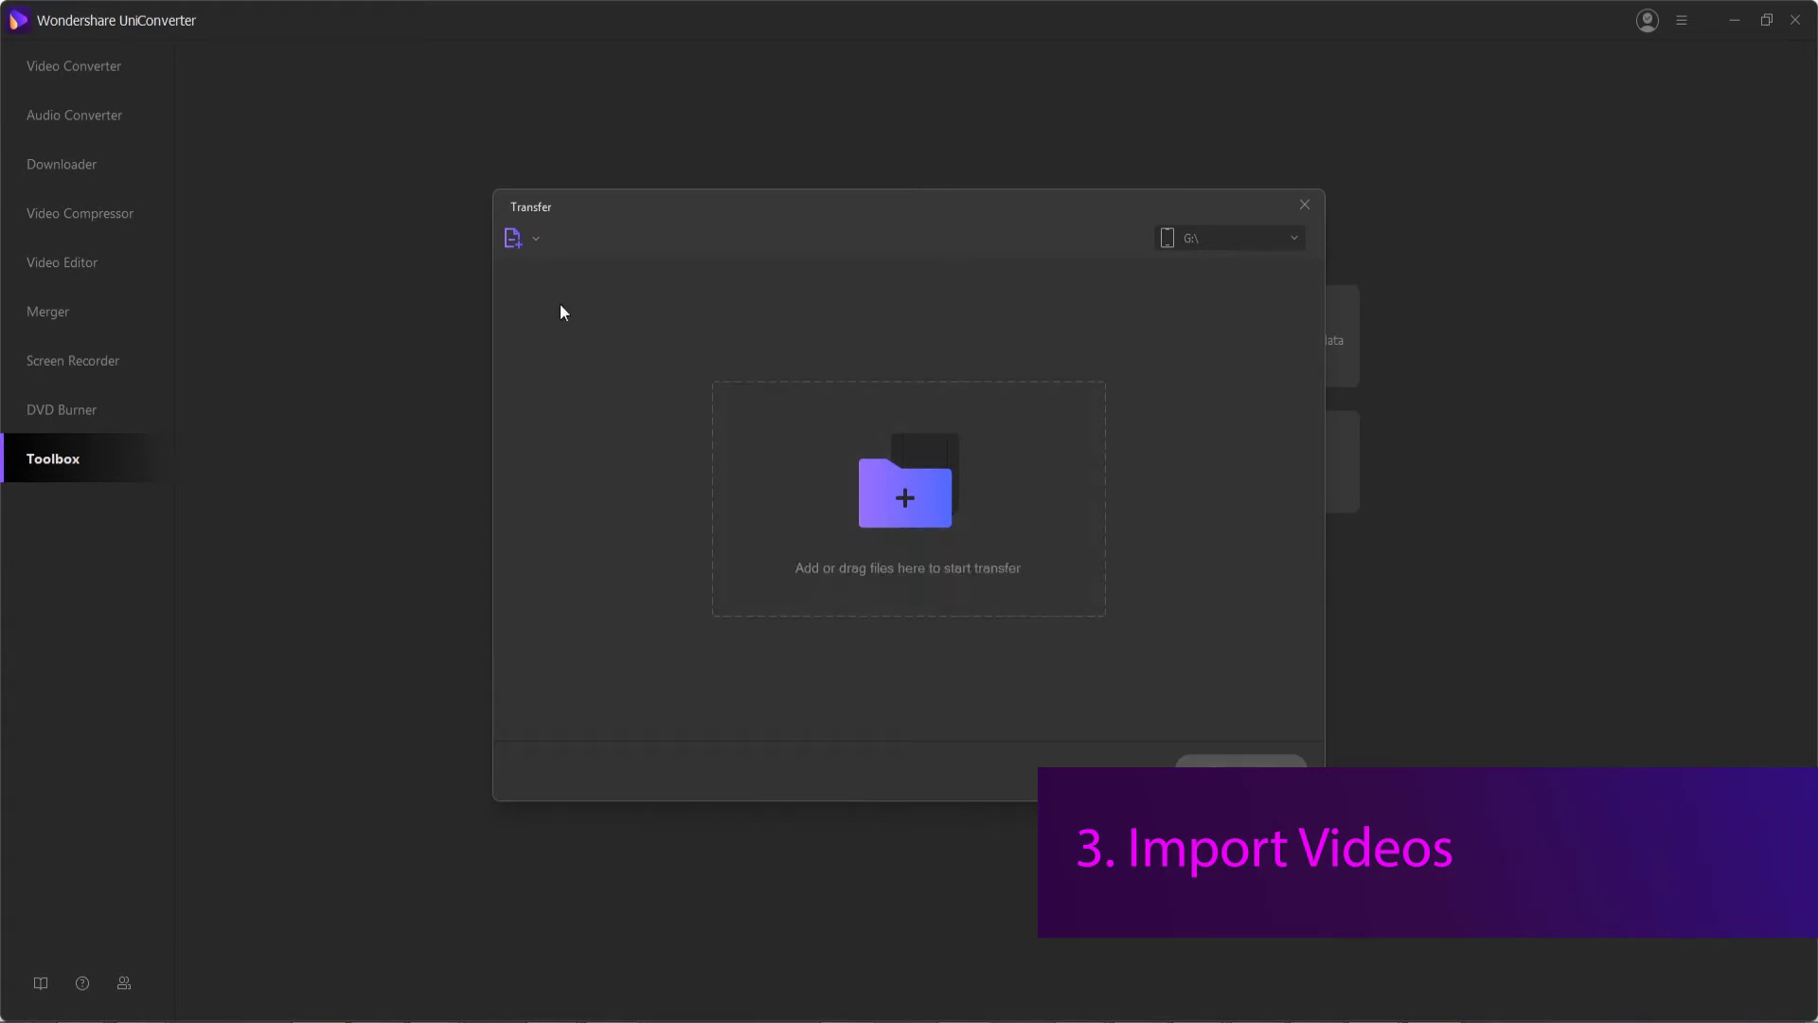
Add both Wondershare UniConverter MP4 videos to the transfer list.
click(536, 239)
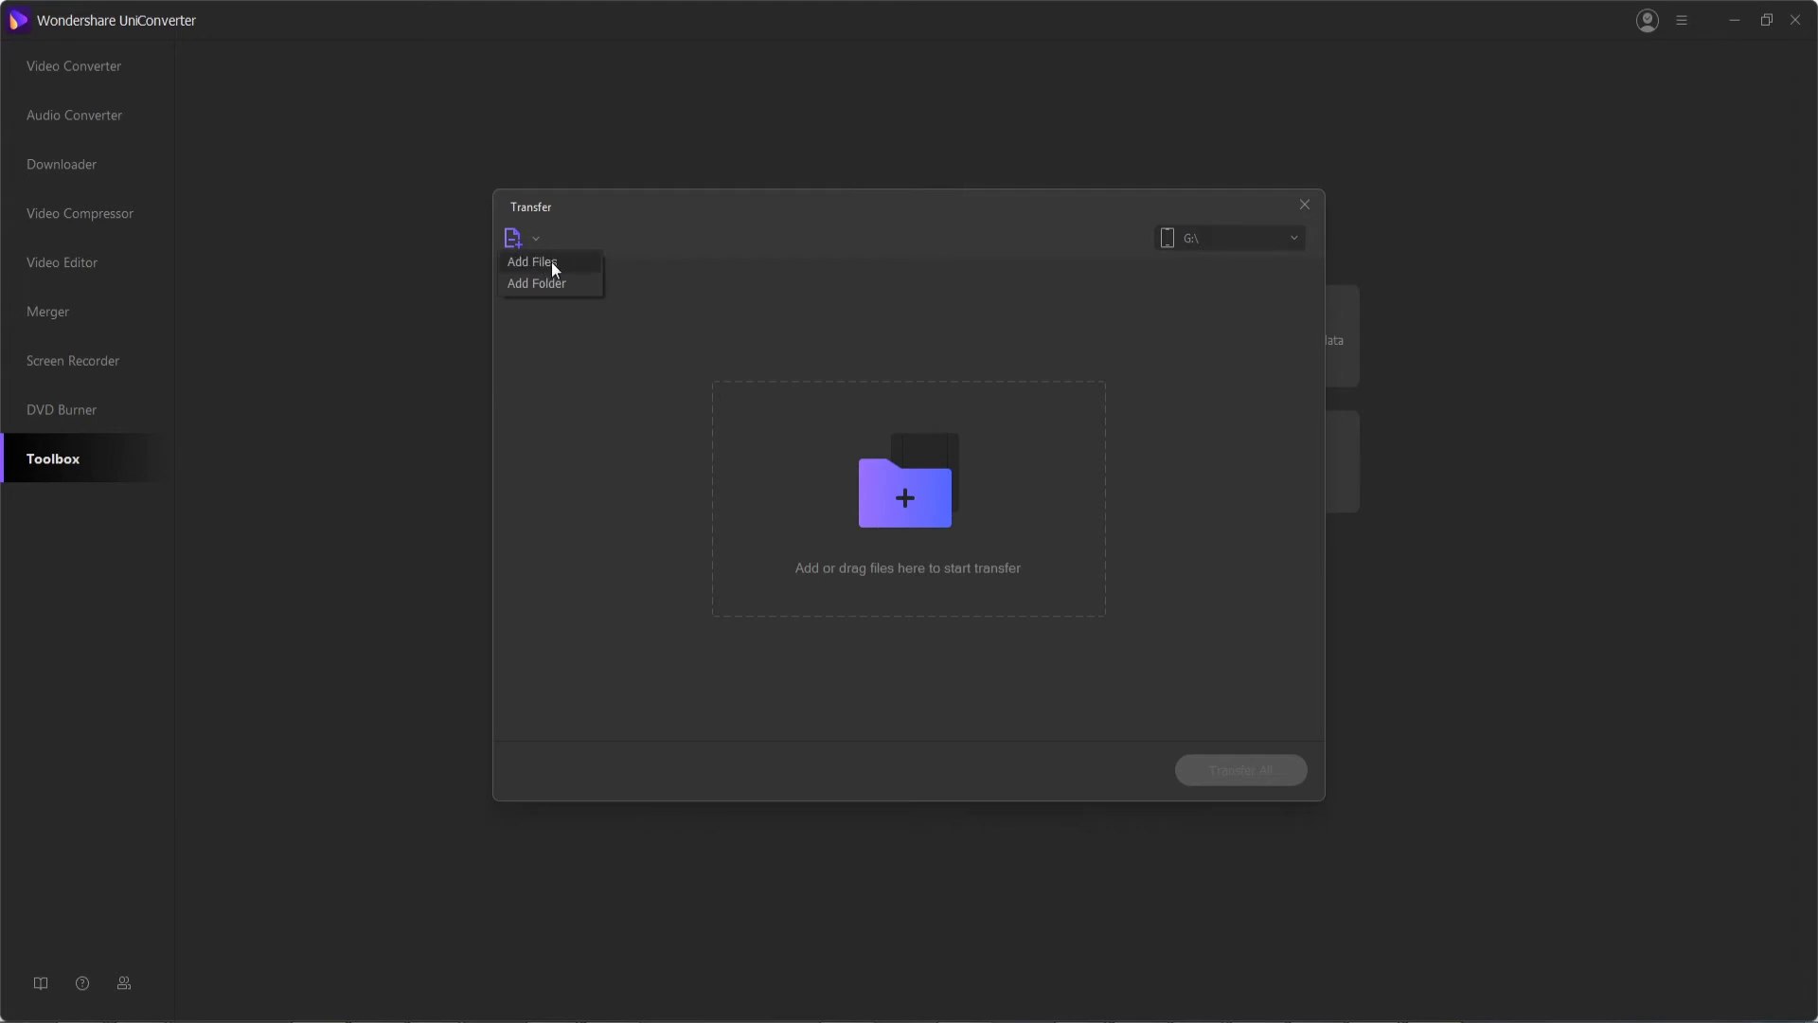
click(532, 261)
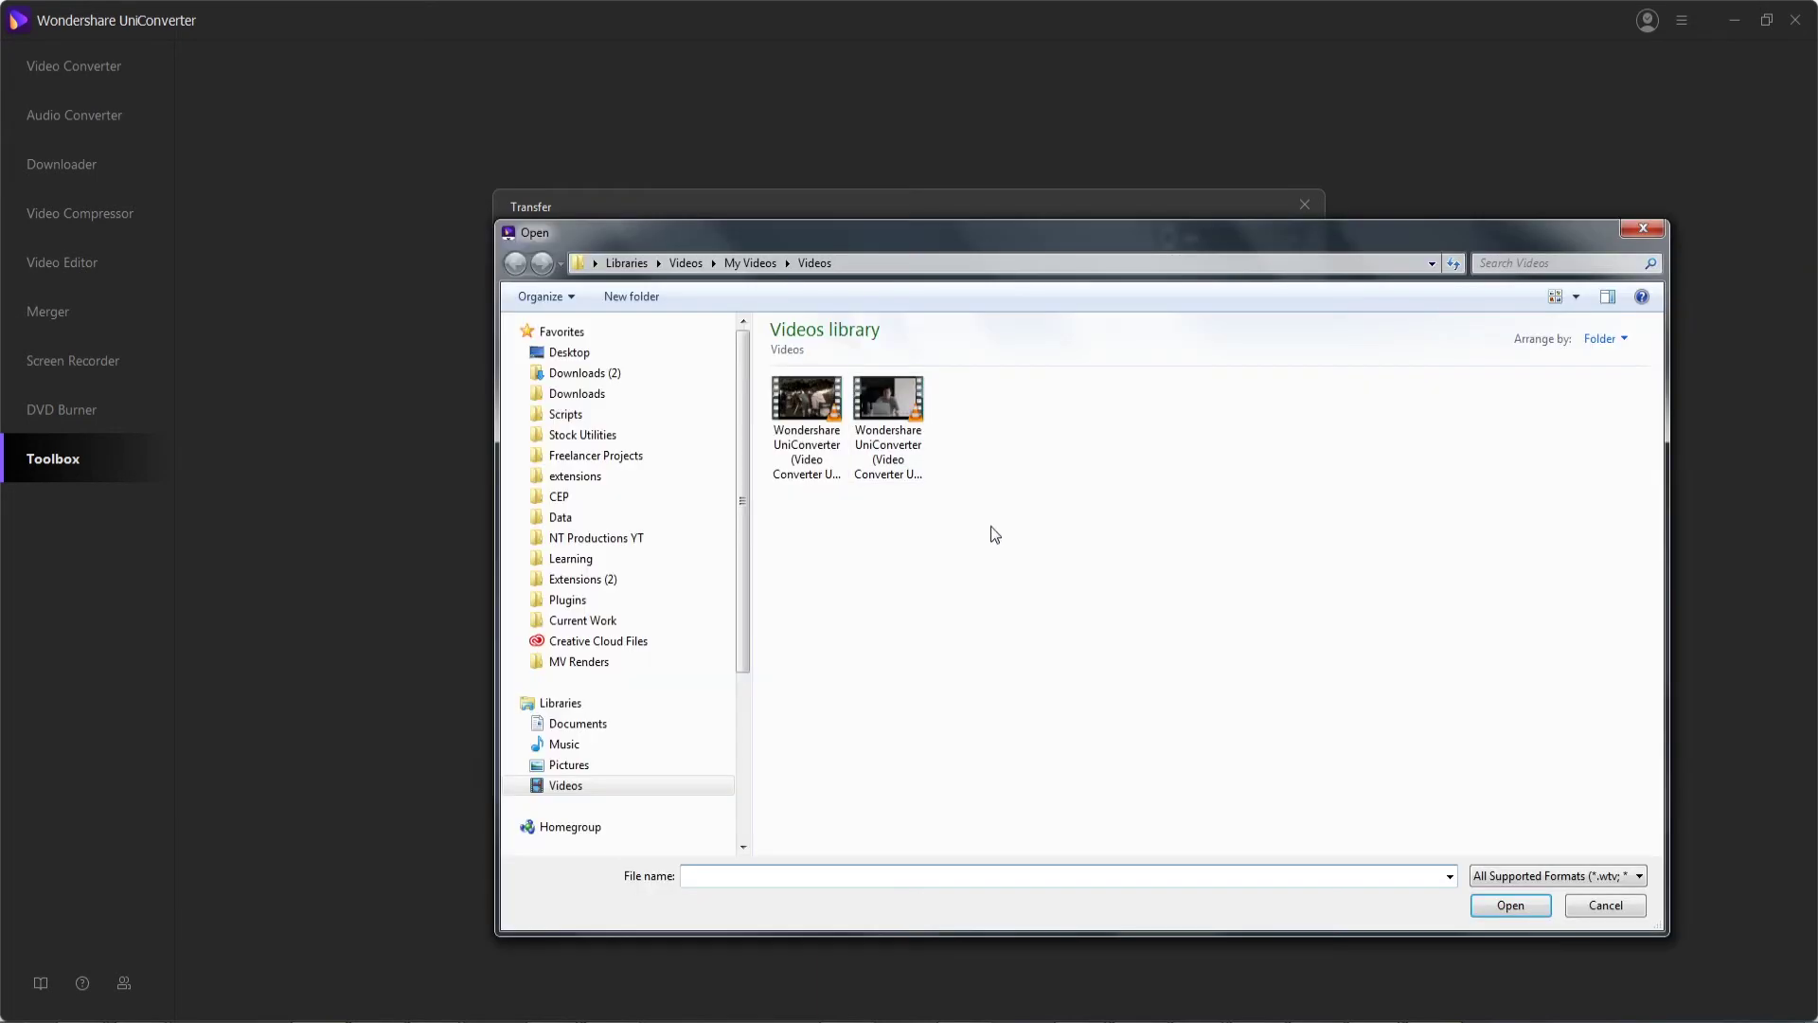
drag(990, 525, 797, 413)
click(1511, 906)
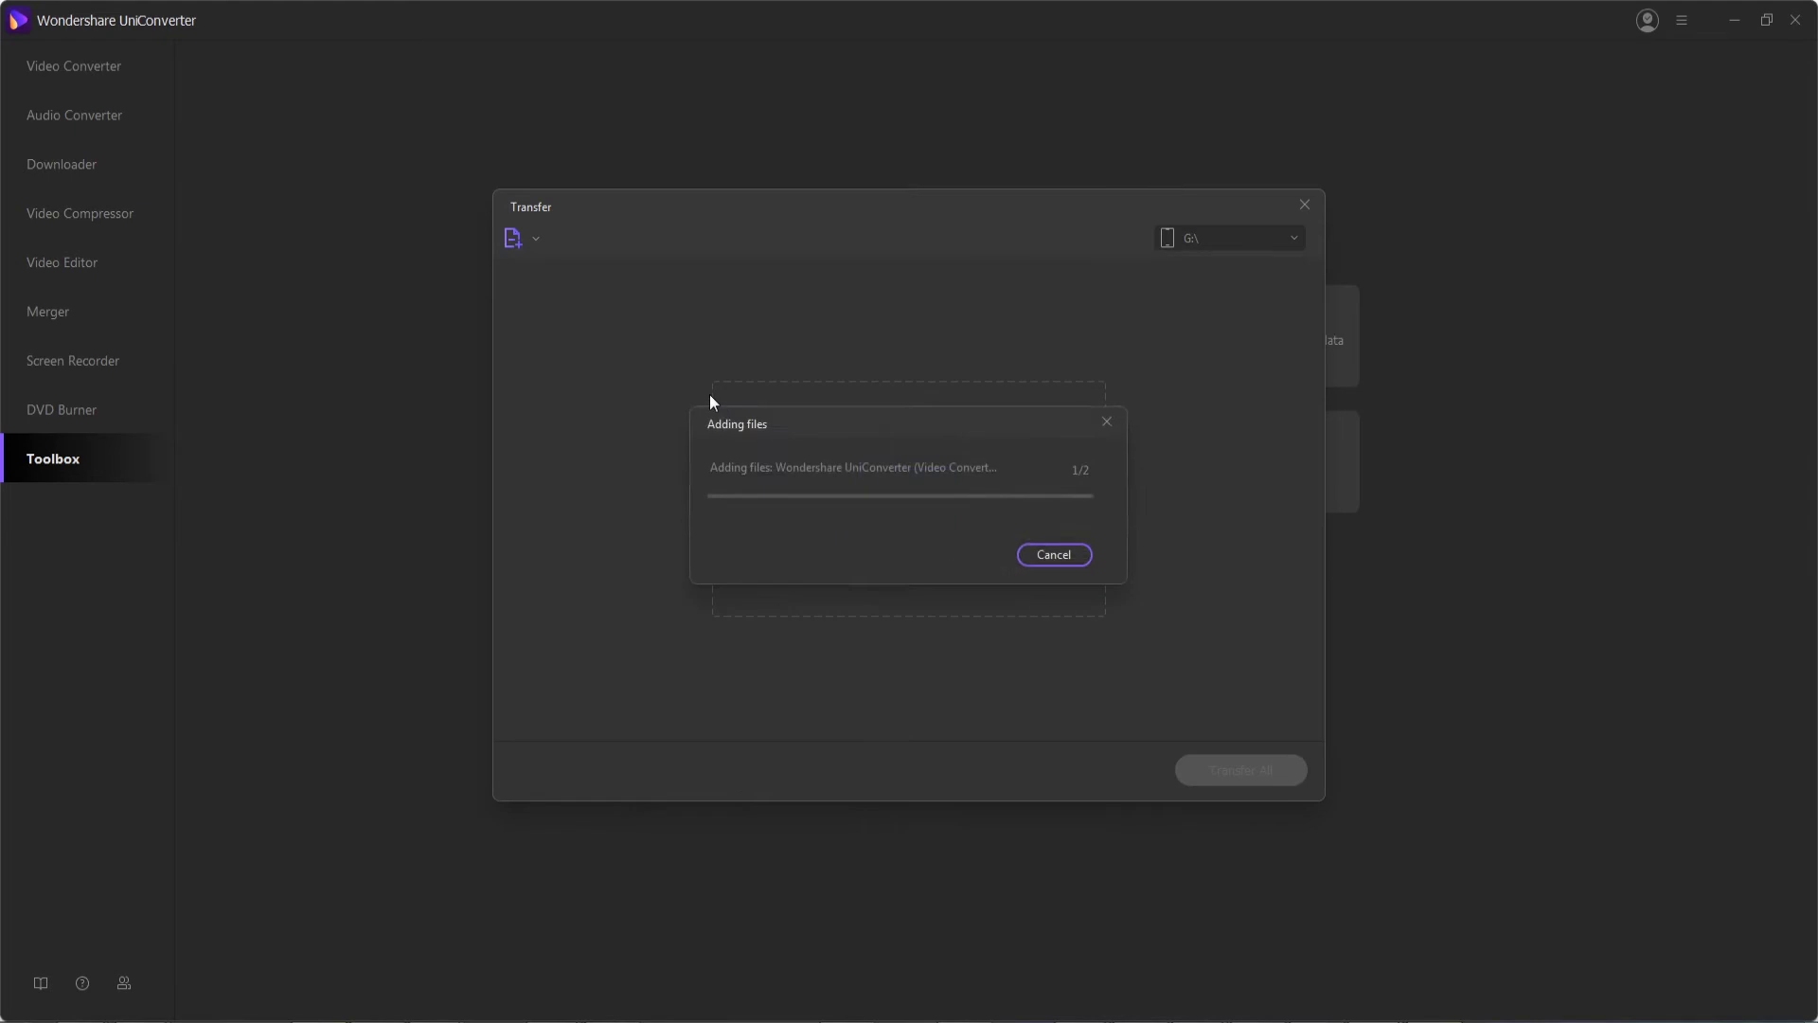
Add 0.5 Background Music.wav from Music > Sample Music to the transfer list.
click(538, 237)
click(553, 260)
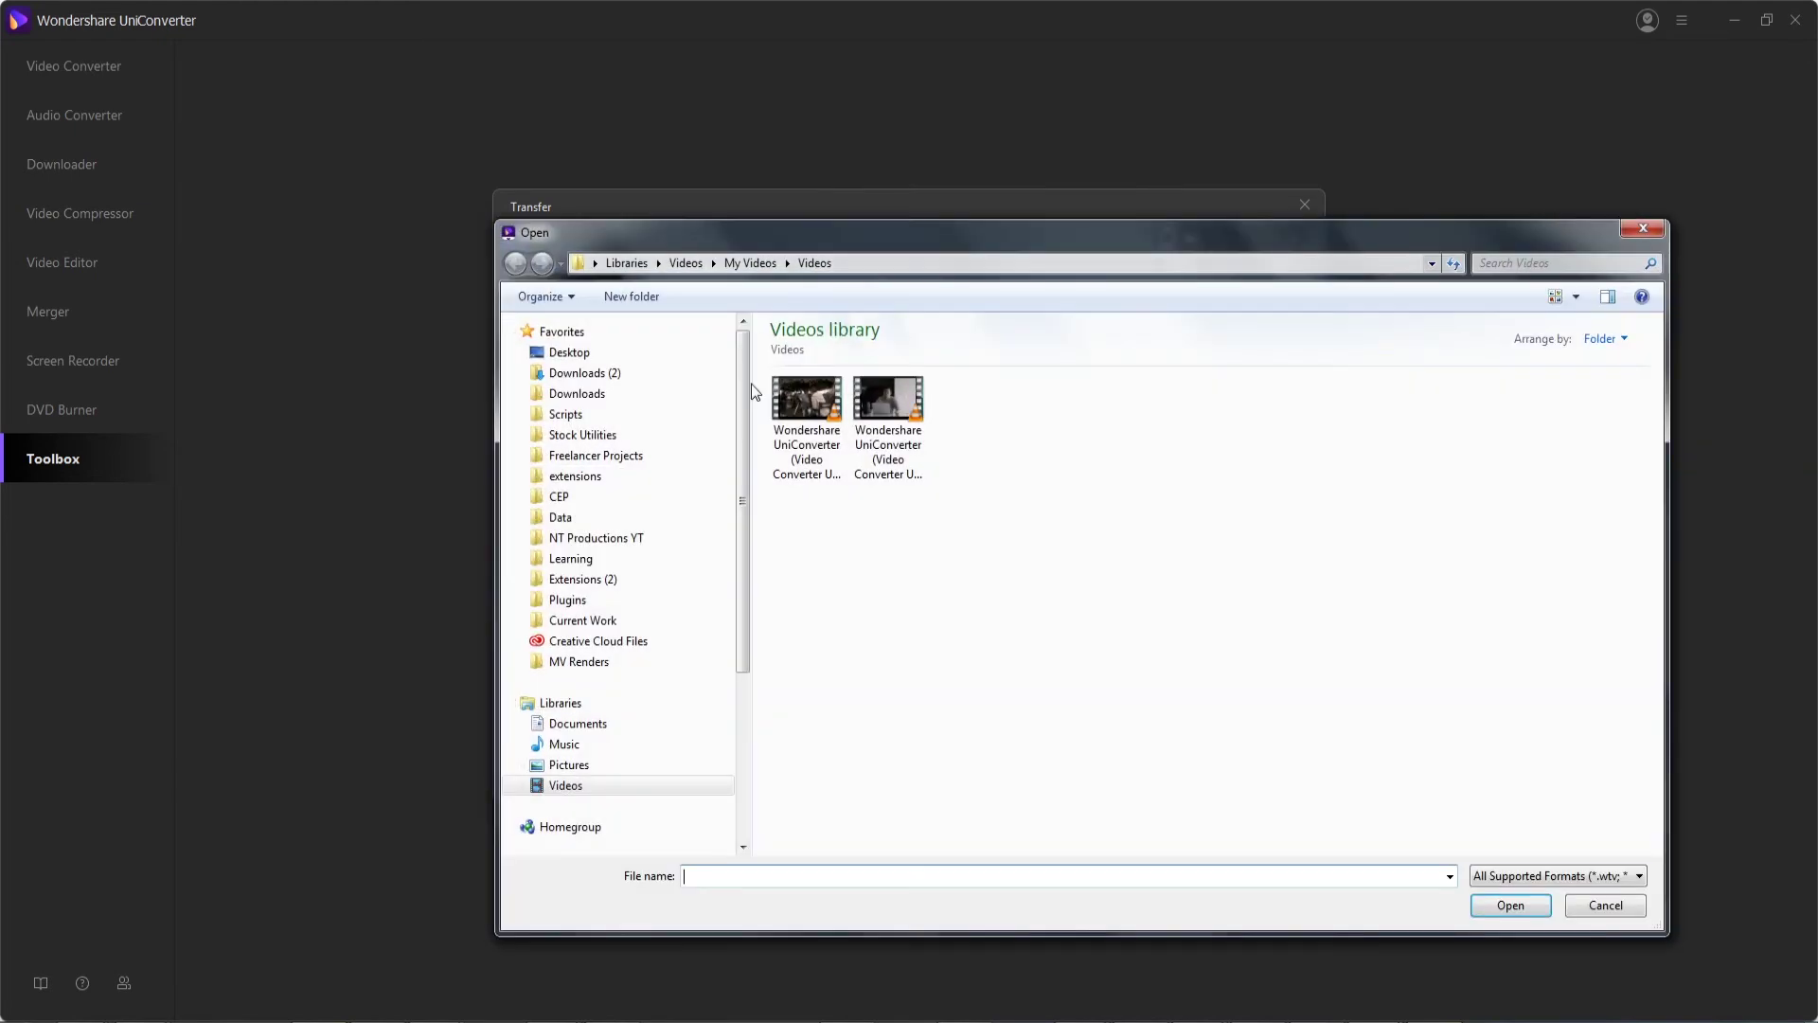
click(564, 743)
double_click(821, 474)
double_click(826, 398)
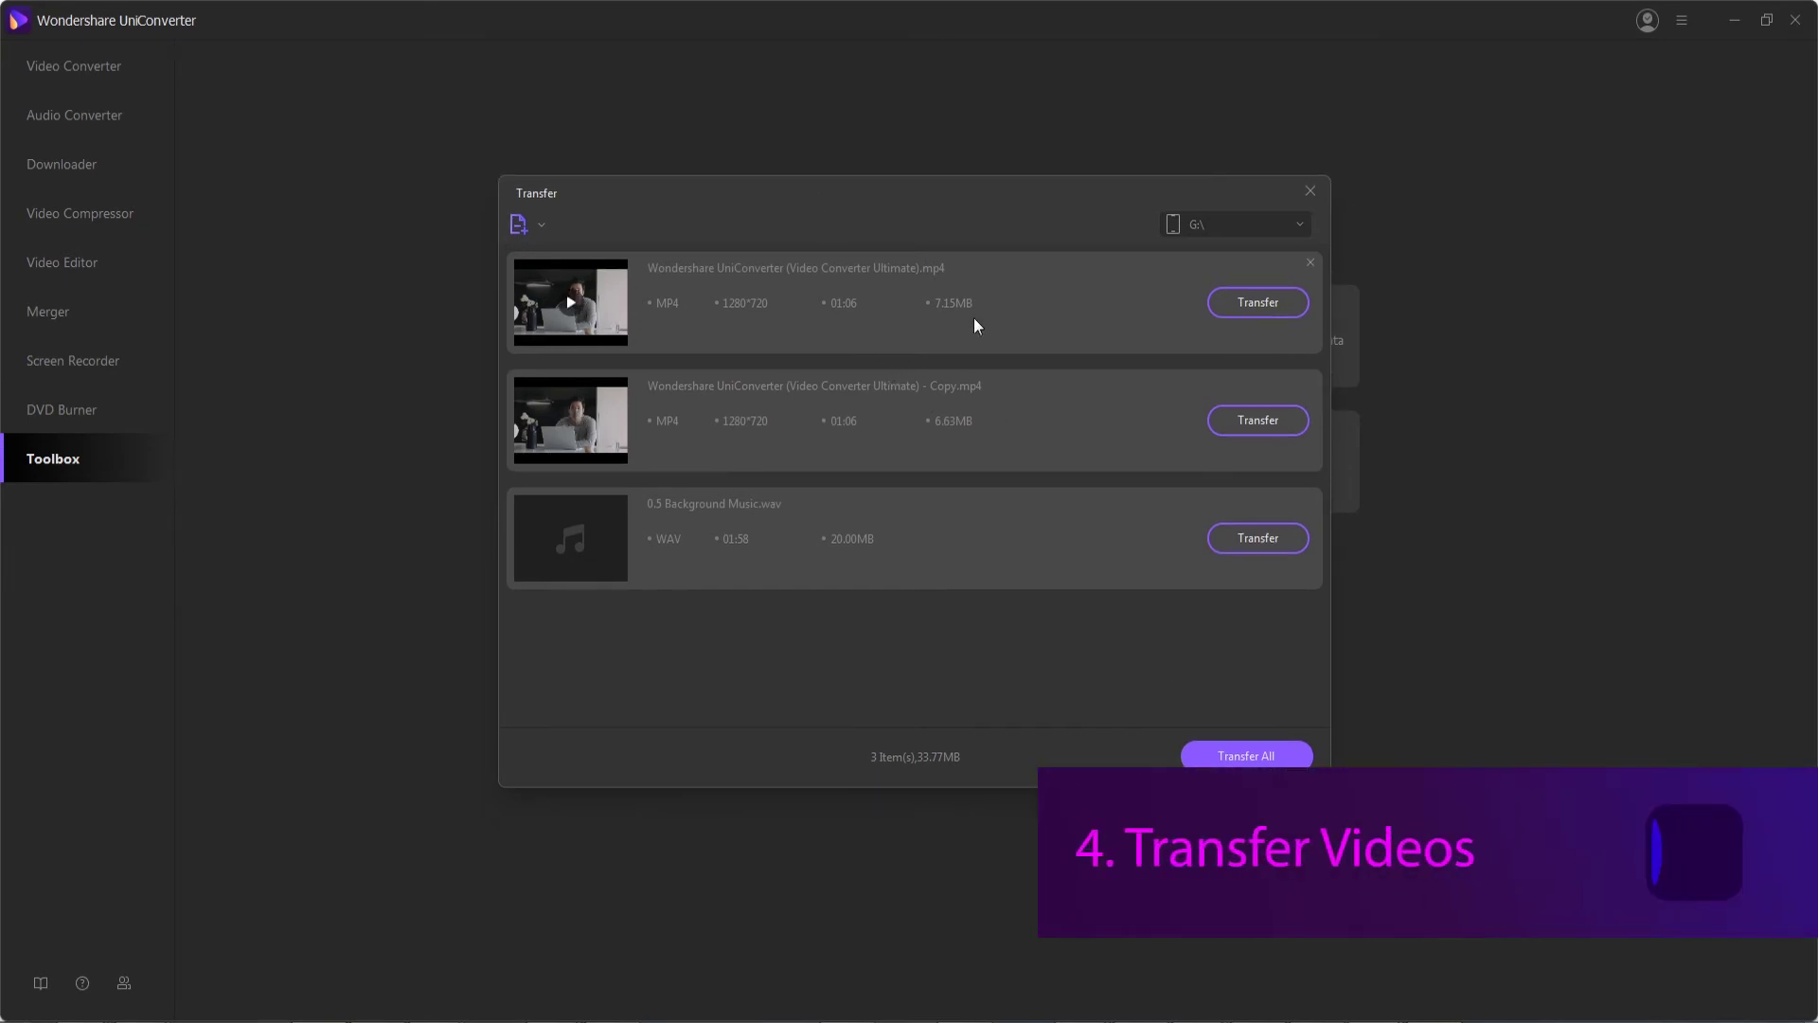
Send all three files to G:\ with Transfer All, then close the Transfer window.
click(1273, 224)
click(1080, 200)
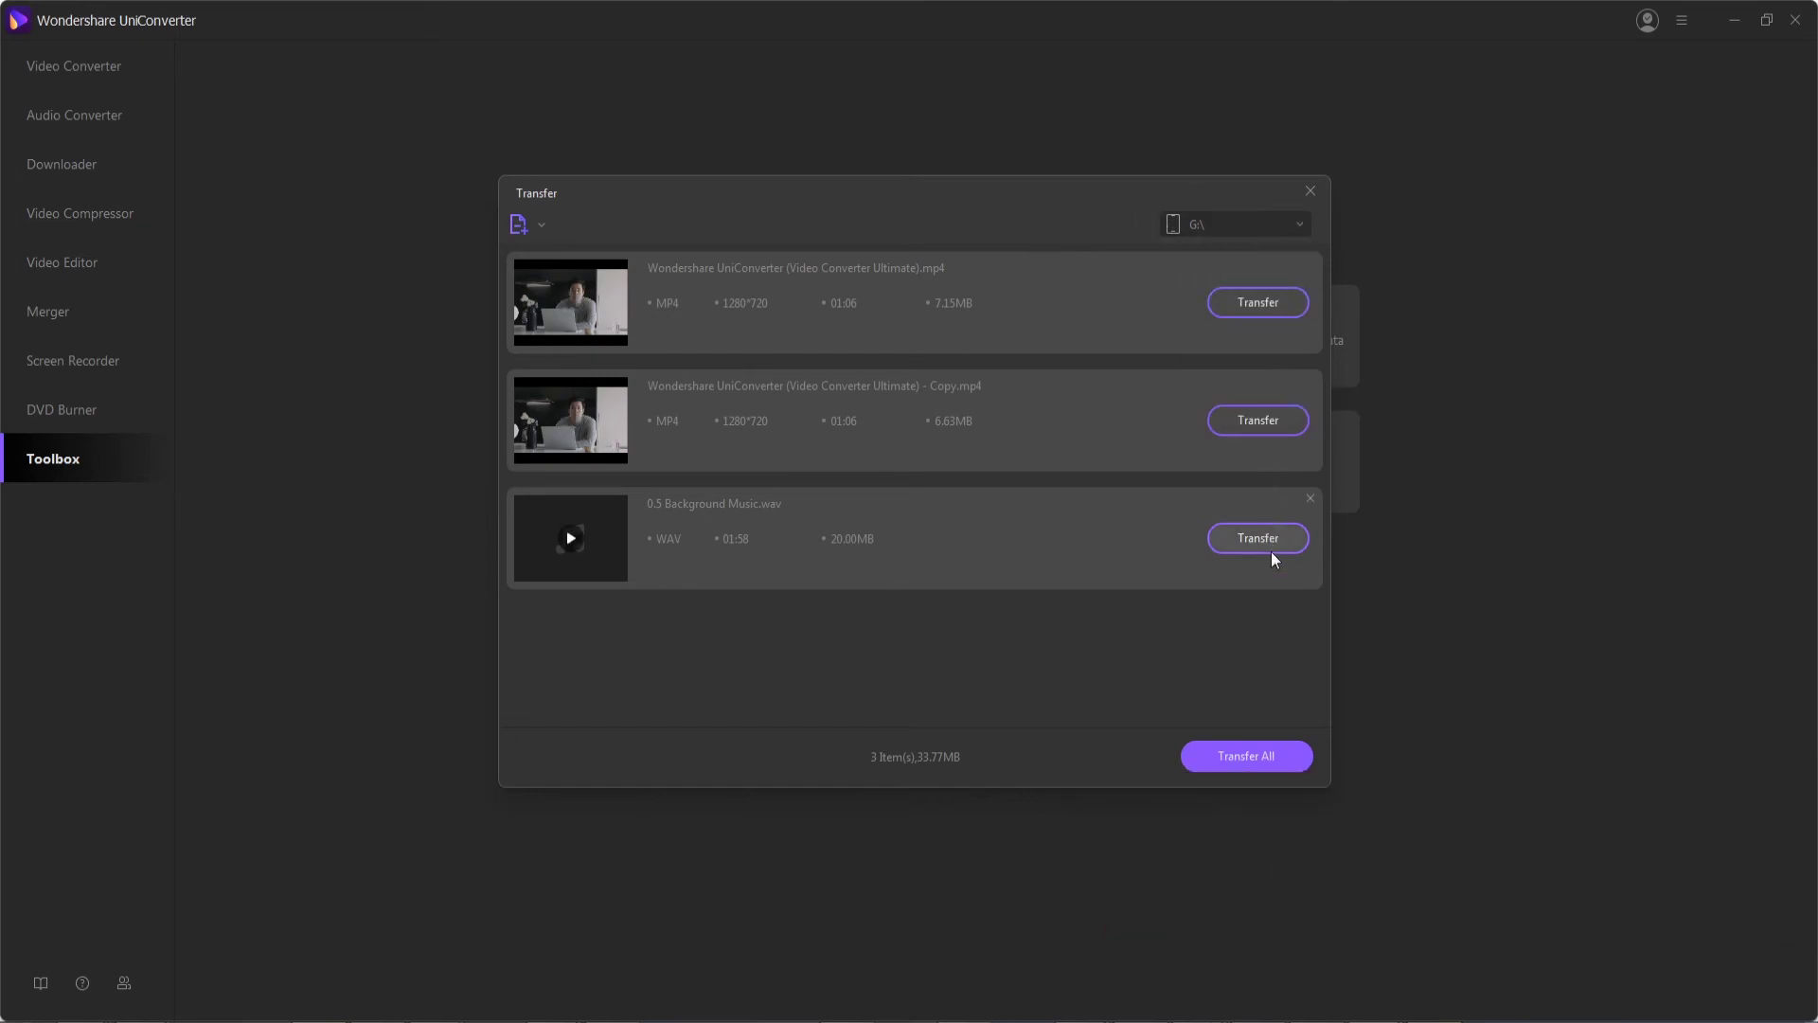
click(1248, 767)
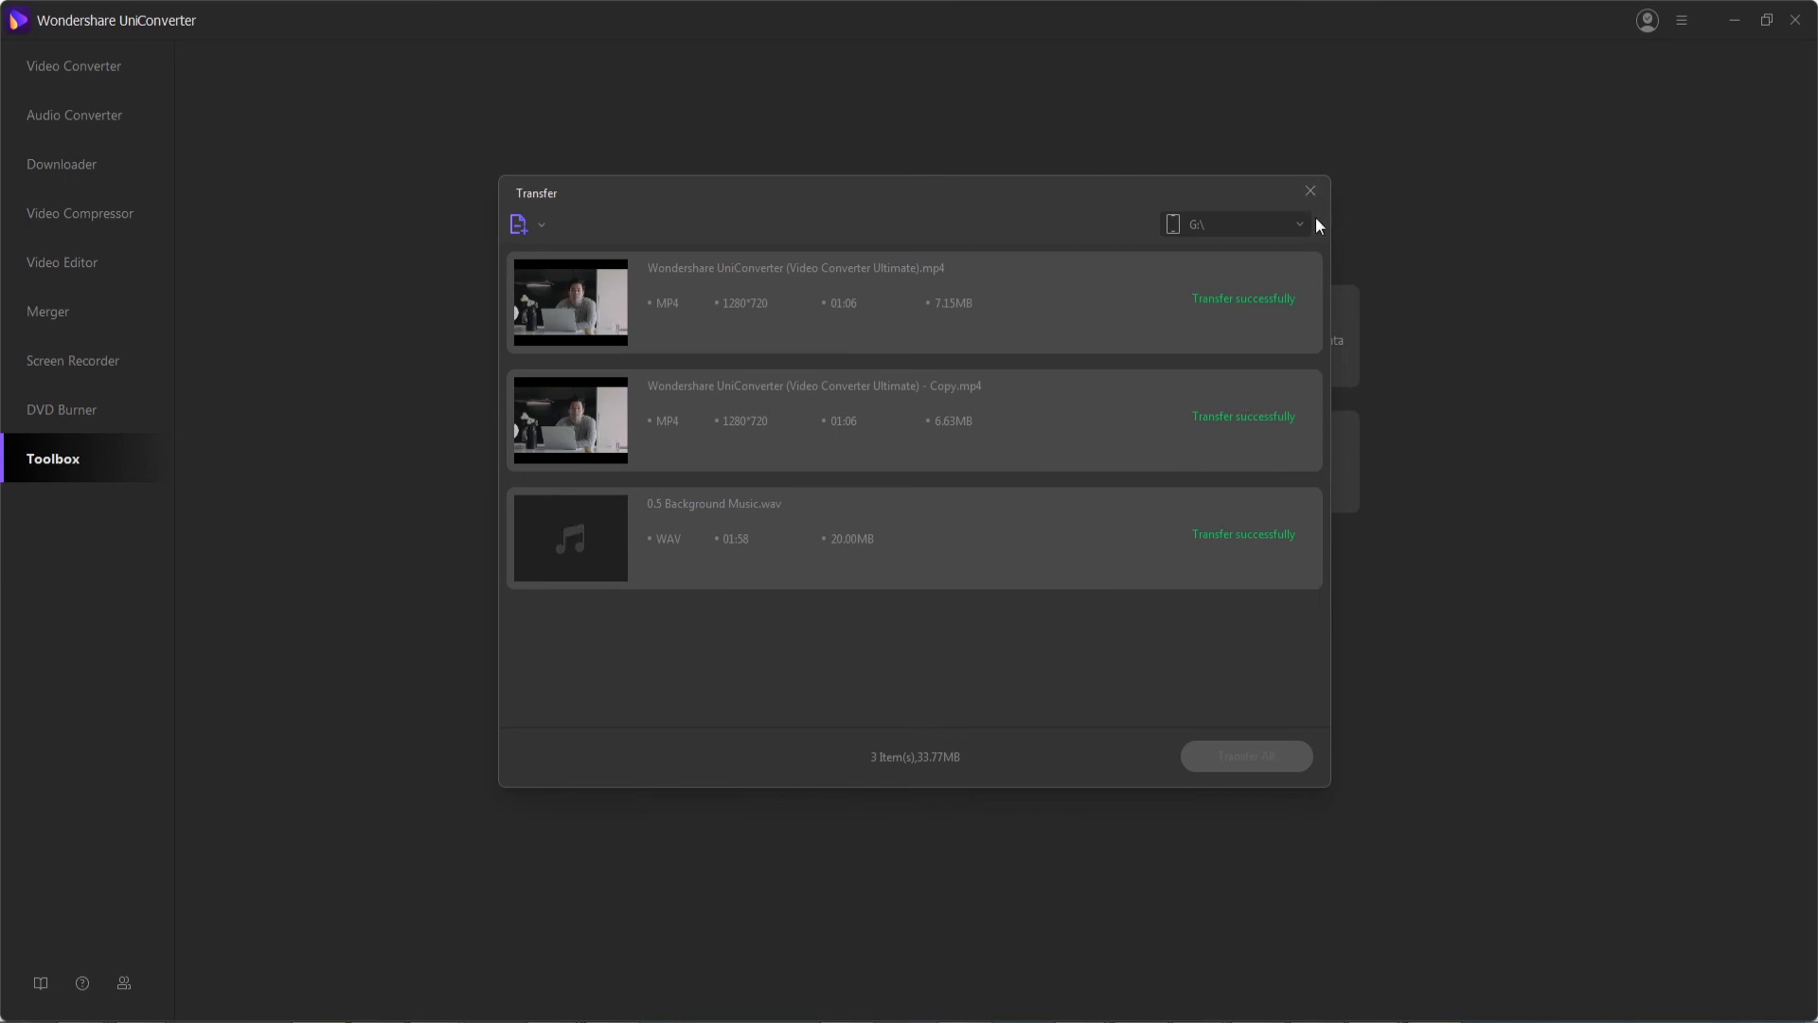
click(1310, 194)
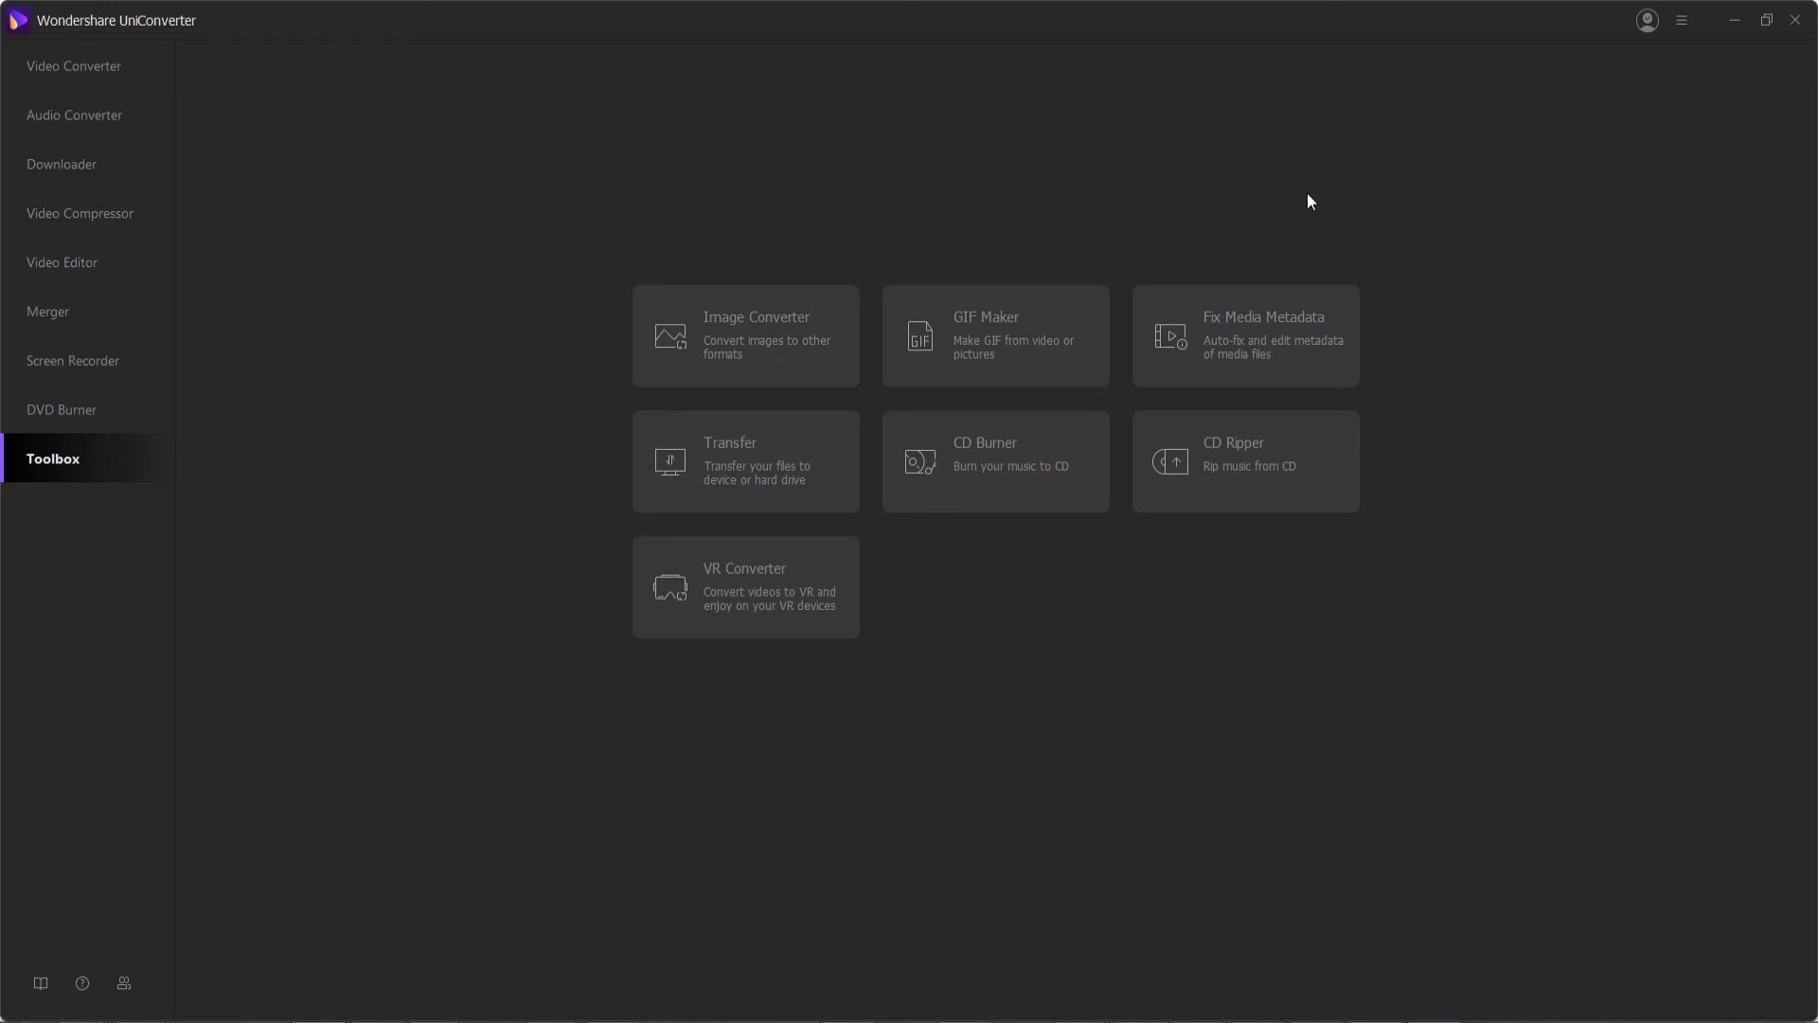